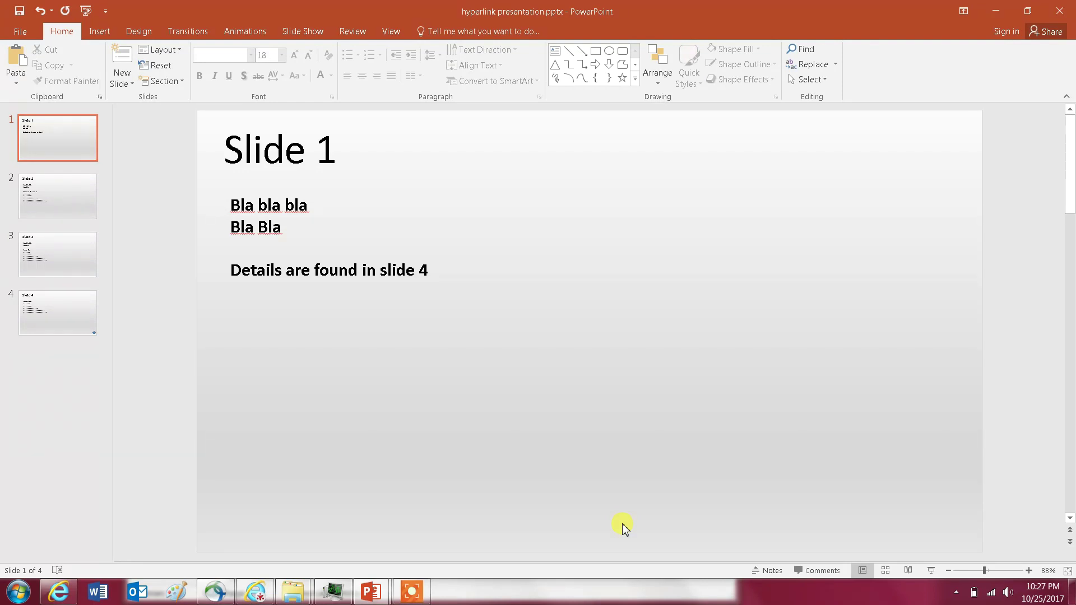
- Select the words "slide 4" in Slide 1's text box
{"action": "scroll", "coordinate": [624, 527], "scroll_direction": "down", "scroll_amount": 3}
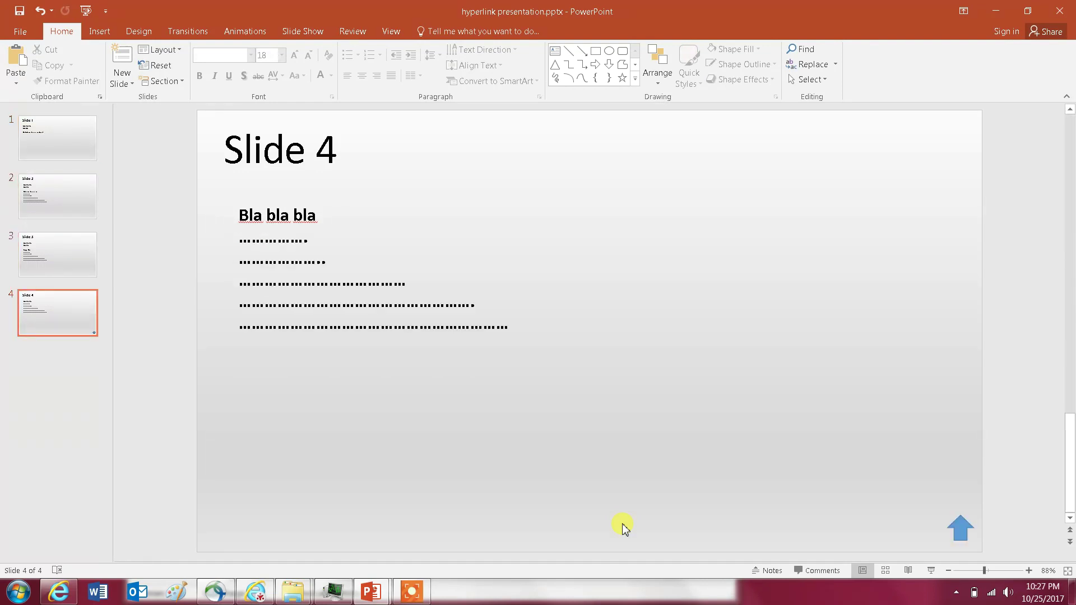
{"action": "scroll", "coordinate": [624, 526], "scroll_direction": "up", "scroll_amount": 1}
{"action": "scroll", "coordinate": [624, 527], "scroll_direction": "up", "scroll_amount": 2}
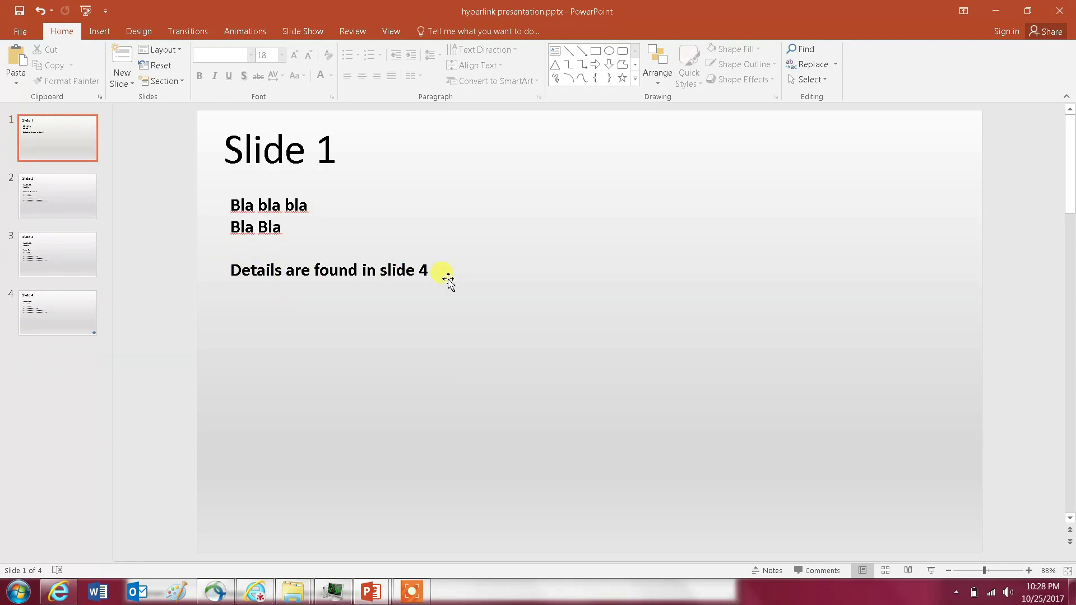
{"action": "left_click", "coordinate": [424, 262]}
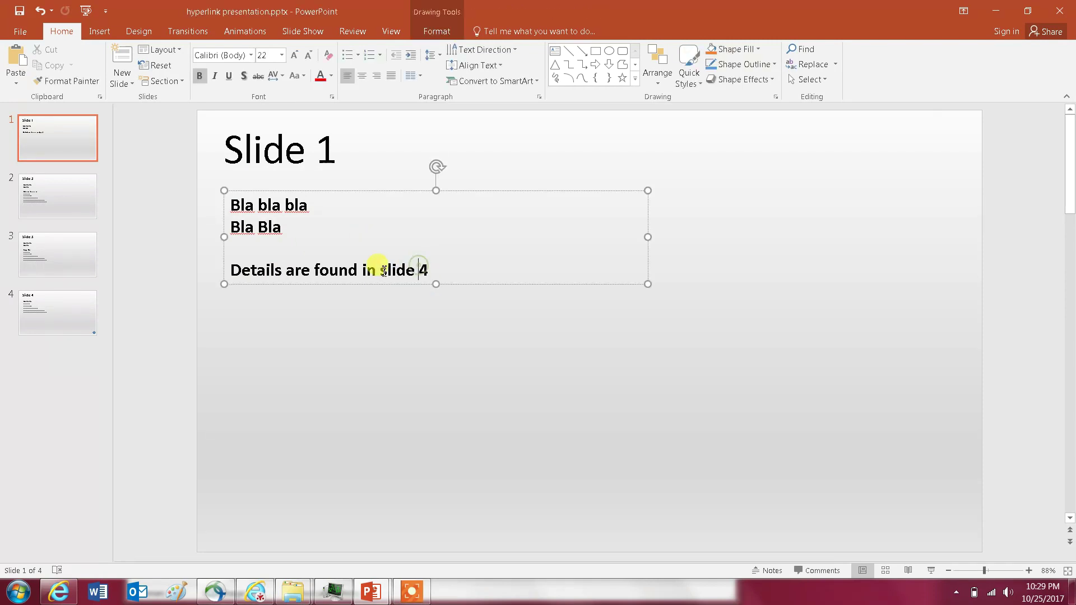
{"action": "left_click_drag", "start_coordinate": [364, 270], "coordinate": [435, 271]}
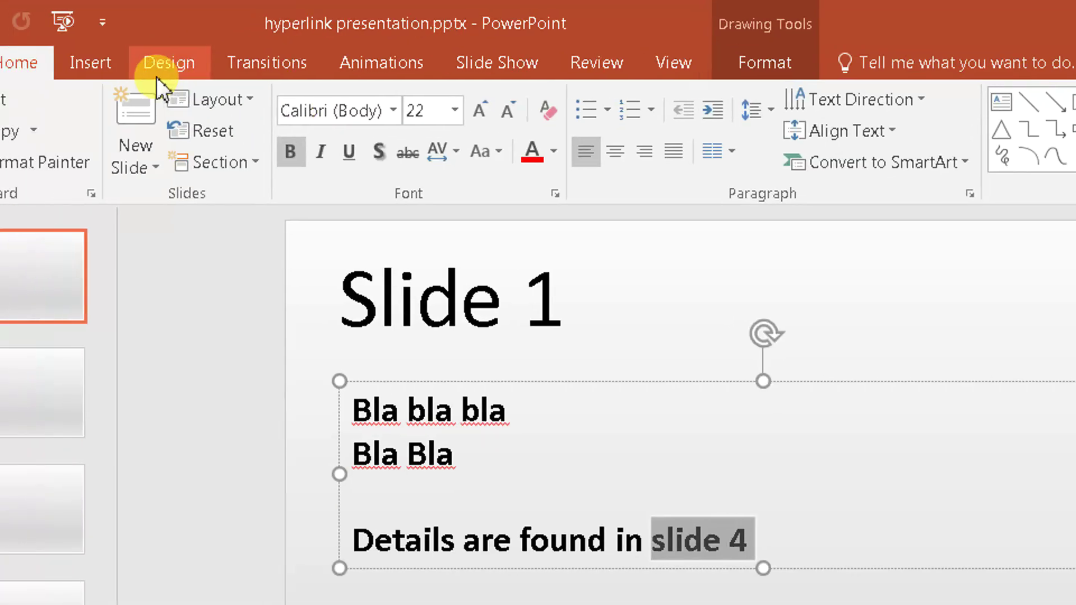
- Hyperlink the selected text to Slide 4 as a place in this document
{"action": "left_click", "coordinate": [108, 63]}
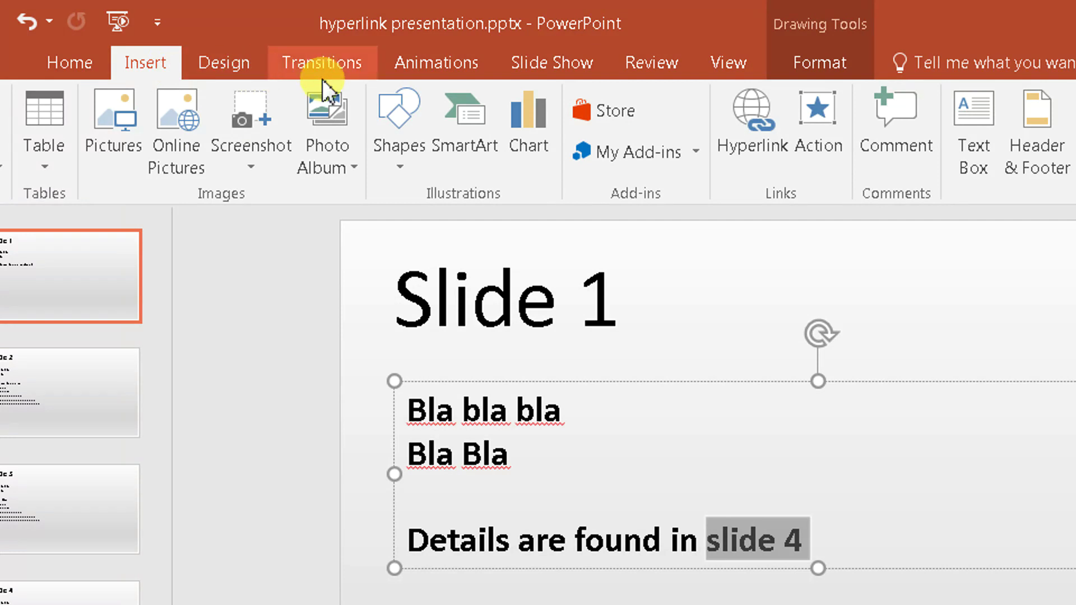
{"action": "left_click", "coordinate": [748, 149]}
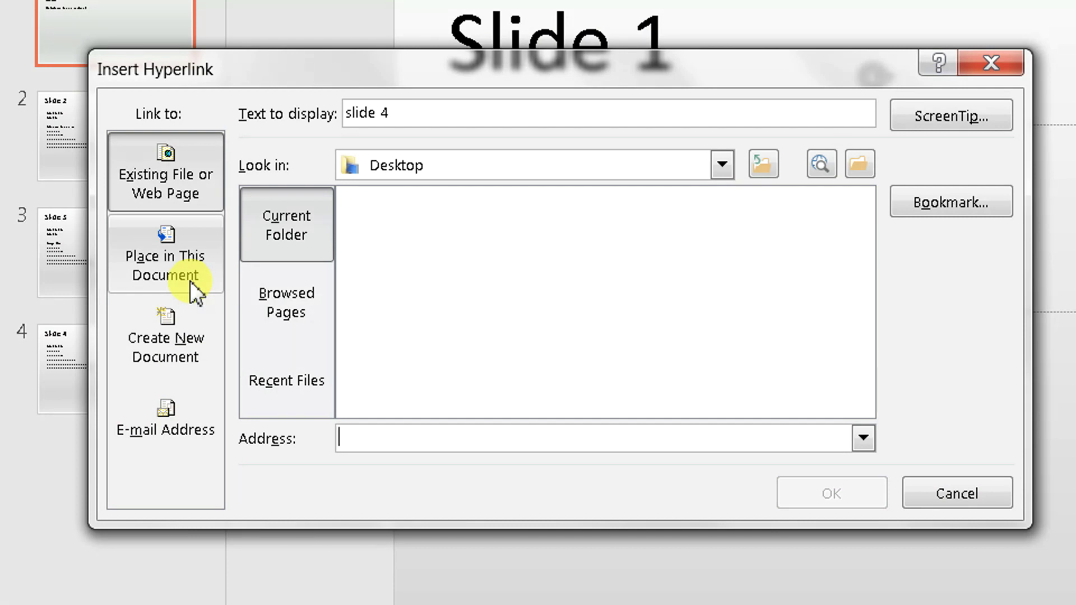
{"action": "left_click", "coordinate": [190, 281]}
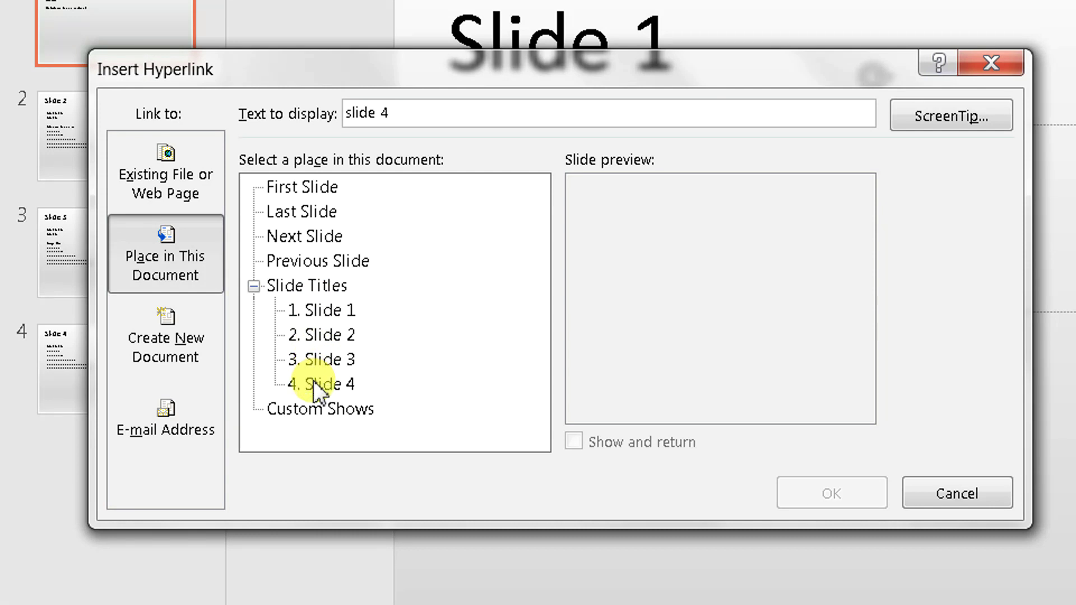
{"action": "left_click_drag", "start_coordinate": [470, 78], "coordinate": [486, 109]}
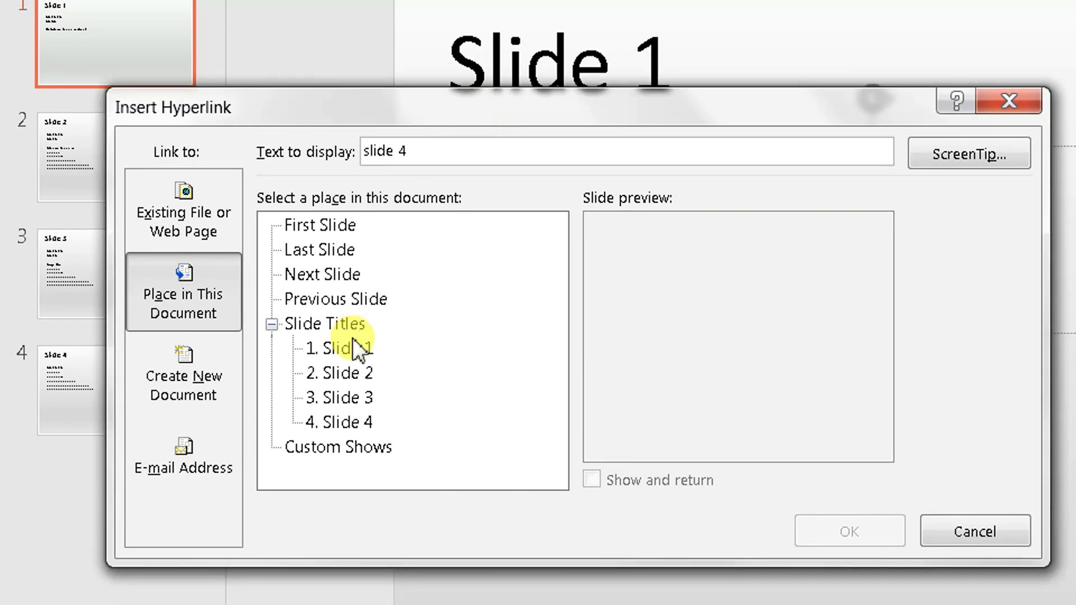
{"action": "left_click", "coordinate": [334, 398]}
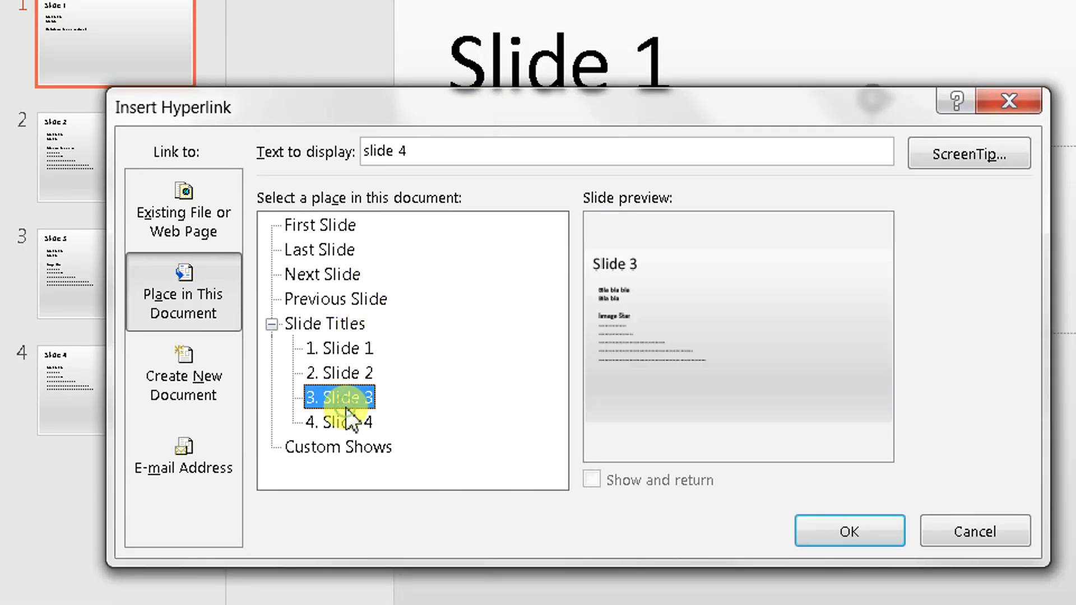
{"action": "left_click", "coordinate": [345, 417]}
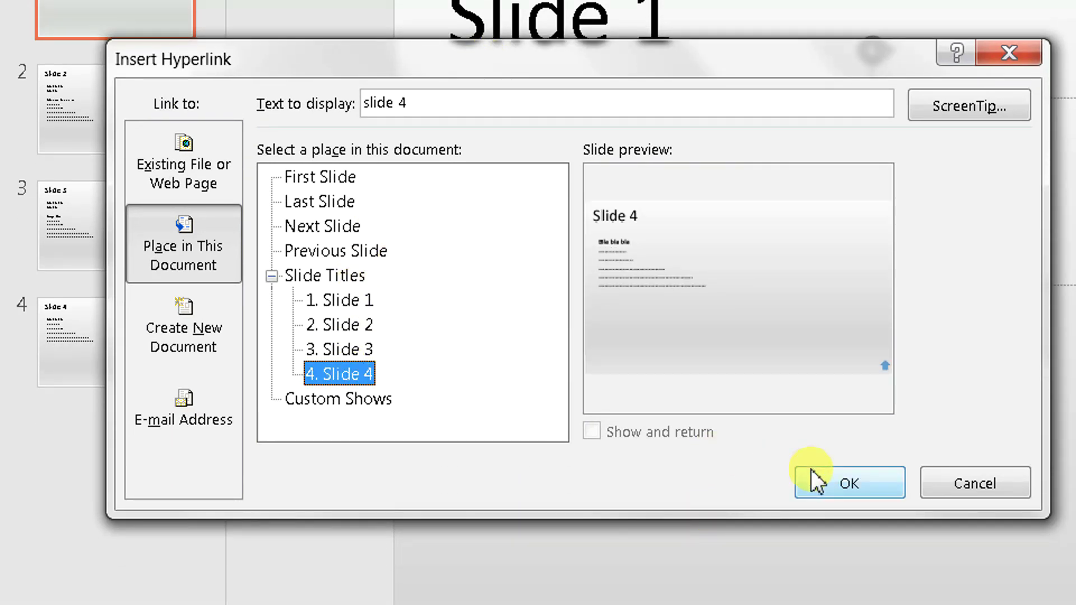
{"action": "left_click", "coordinate": [813, 477]}
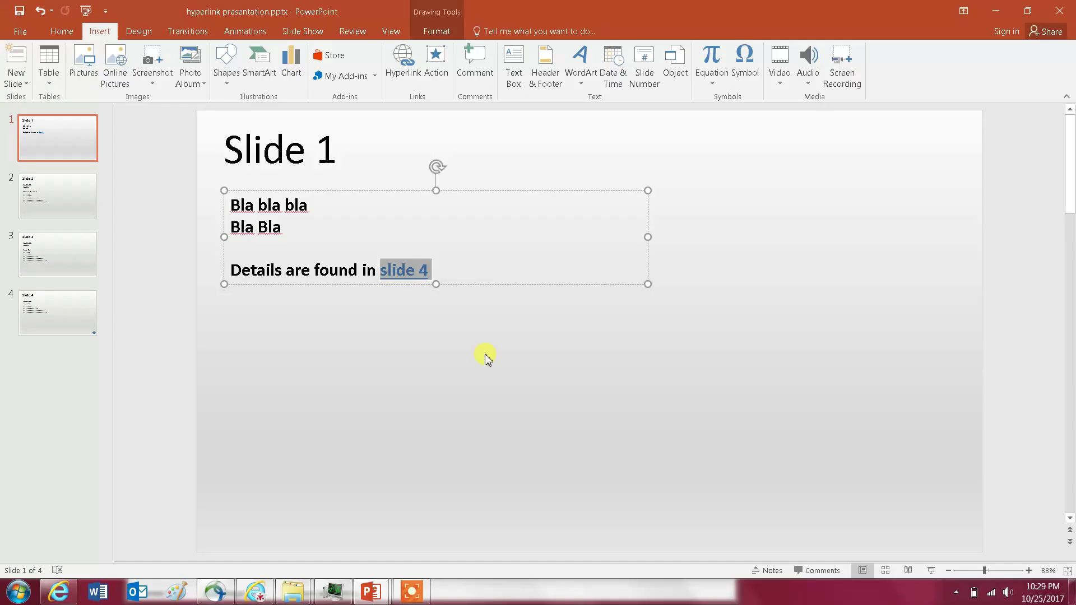
{"action": "left_click", "coordinate": [640, 389]}
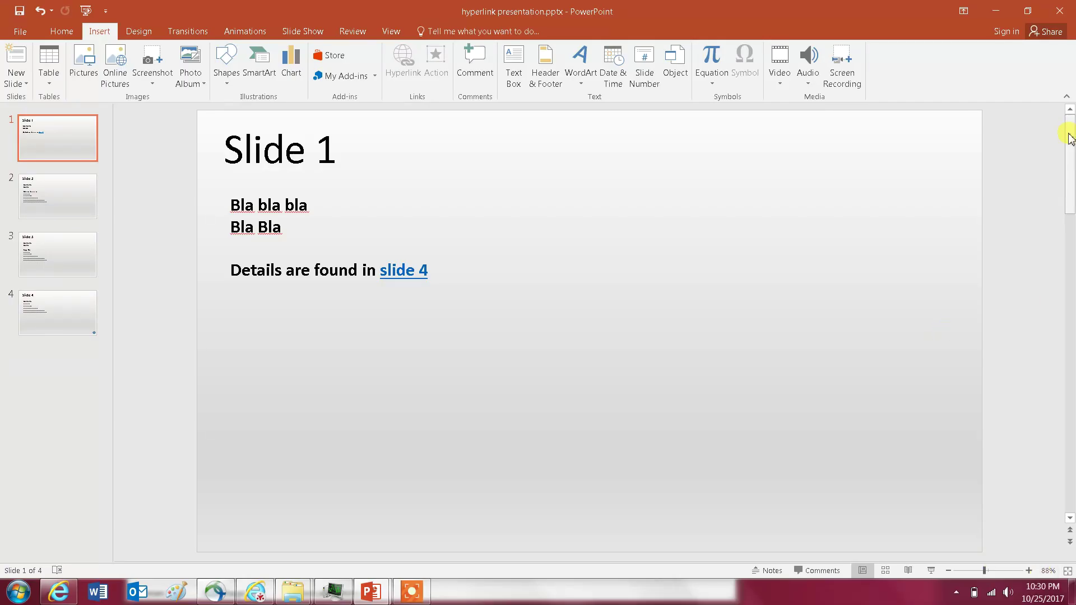
- Scroll down to Slide 4 with its placeholder text and blue arrow
{"action": "left_click_drag", "start_coordinate": [1070, 141], "coordinate": [1071, 465]}
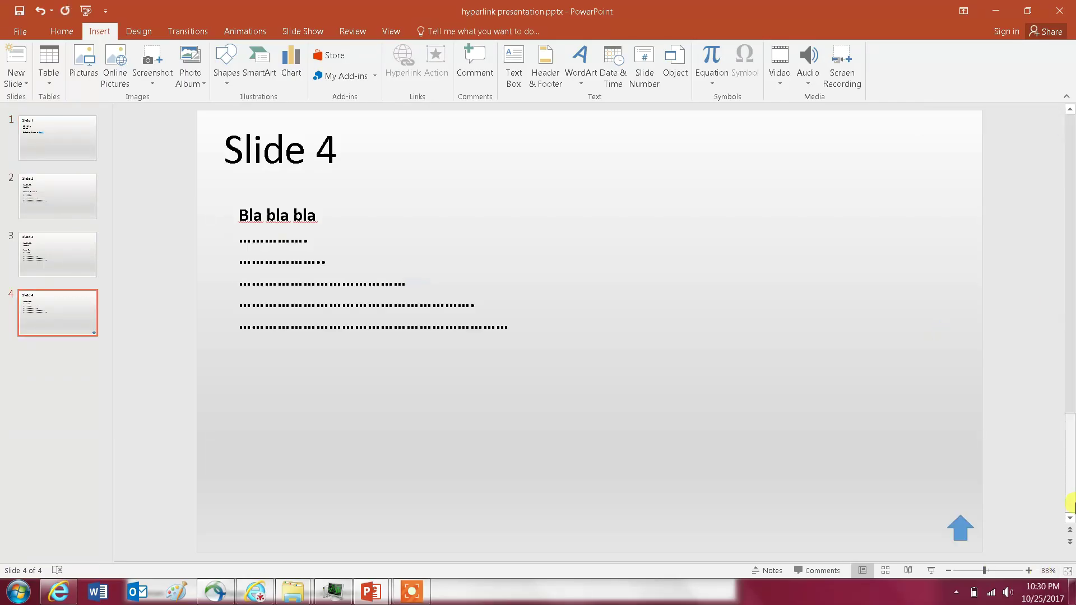
- Hyperlink Slide 4's bottom-right blue arrow to 1. Slide 1
{"action": "left_click_drag", "start_coordinate": [973, 527], "coordinate": [963, 529]}
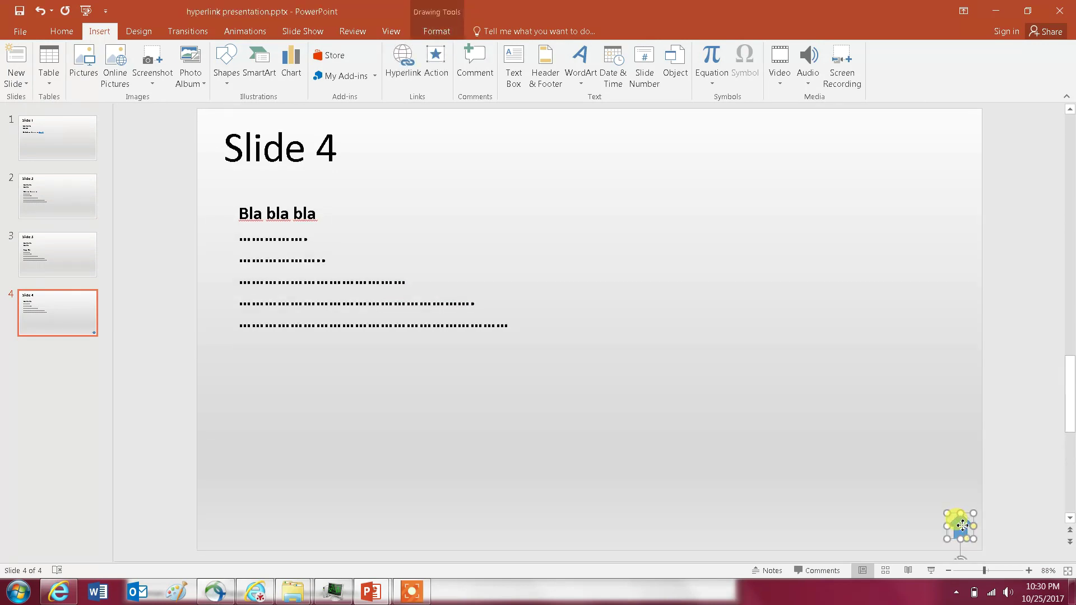
{"action": "right_click", "coordinate": [963, 528]}
{"action": "key", "text": "Escape"}
{"action": "left_click", "coordinate": [403, 57]}
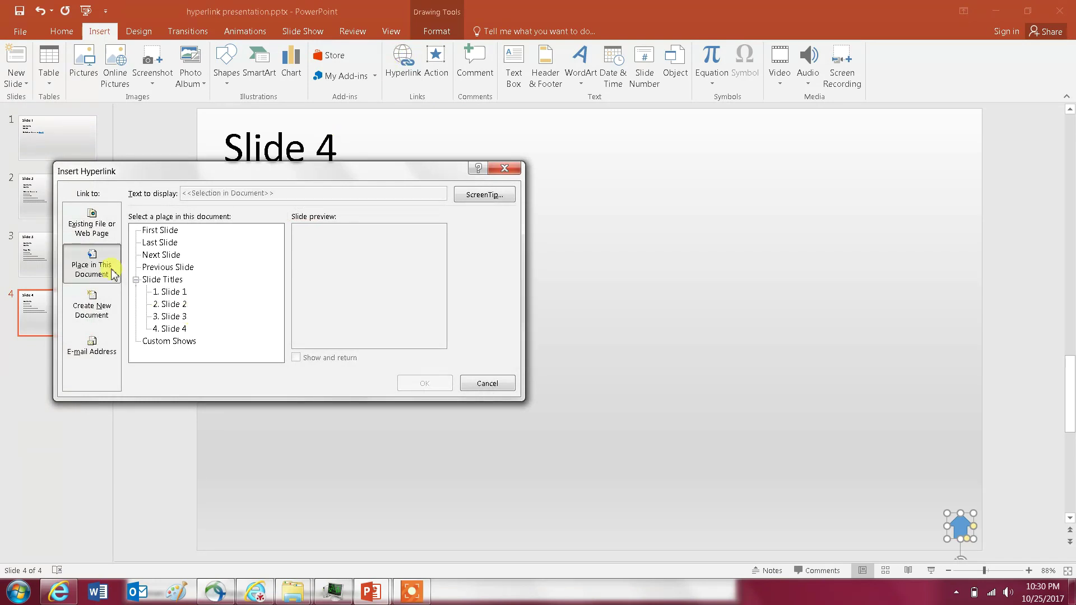
{"action": "left_click", "coordinate": [183, 293]}
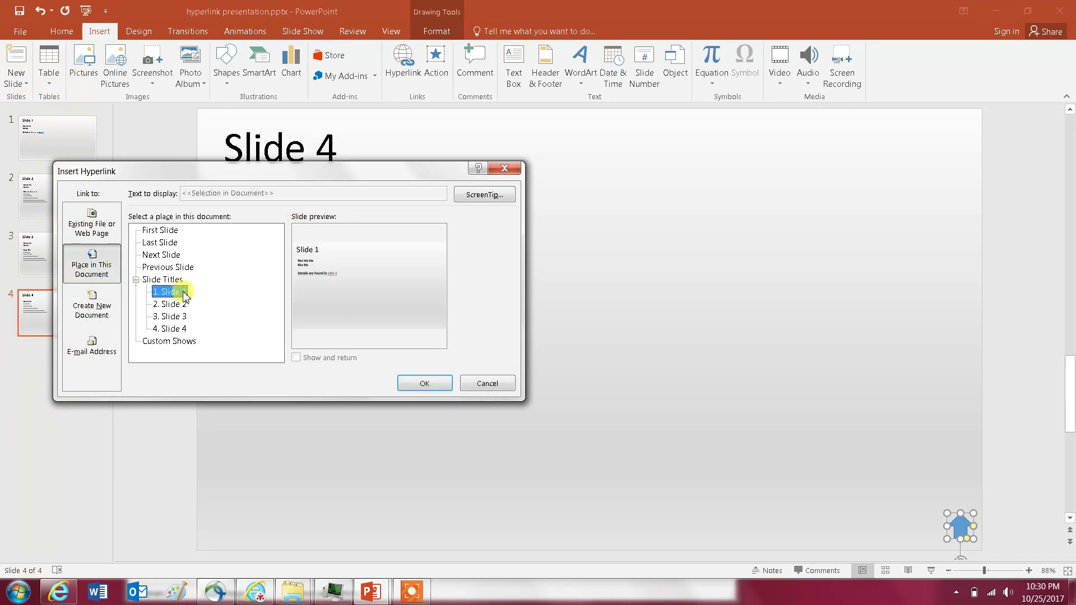
{"action": "left_click", "coordinate": [429, 382]}
{"action": "left_click", "coordinate": [806, 461]}
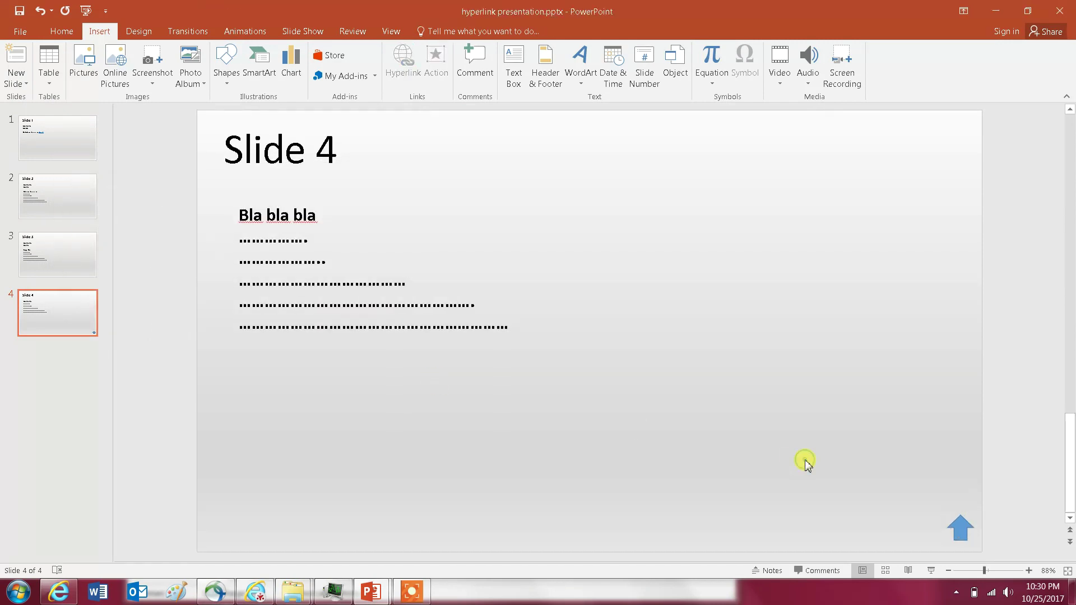
- Run the slide show to test the new links, then end the show
{"action": "left_click", "coordinate": [931, 571]}
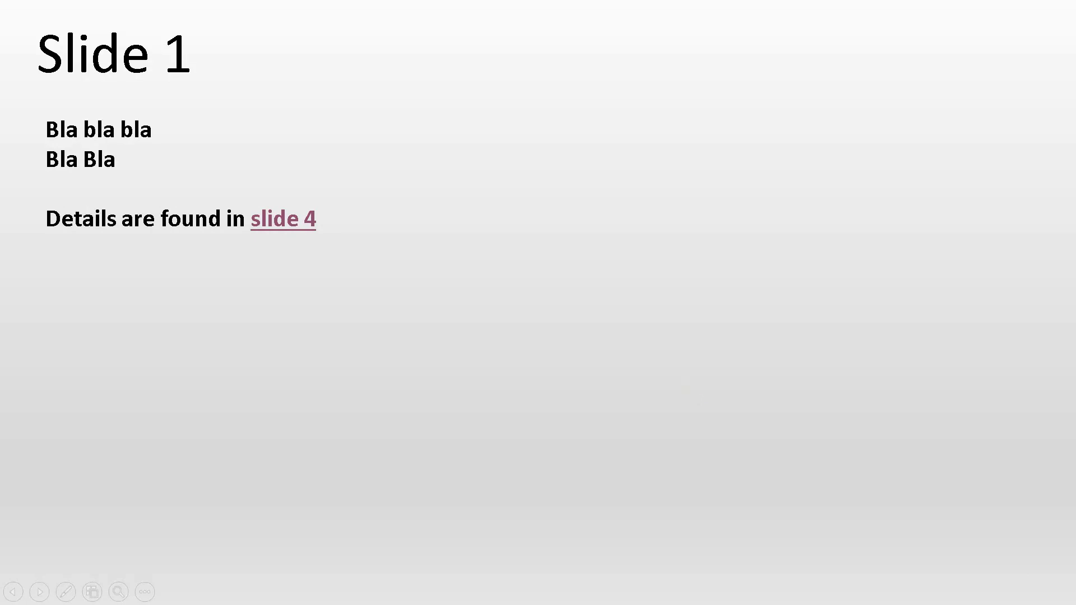
{"action": "right_click", "coordinate": [696, 387]}
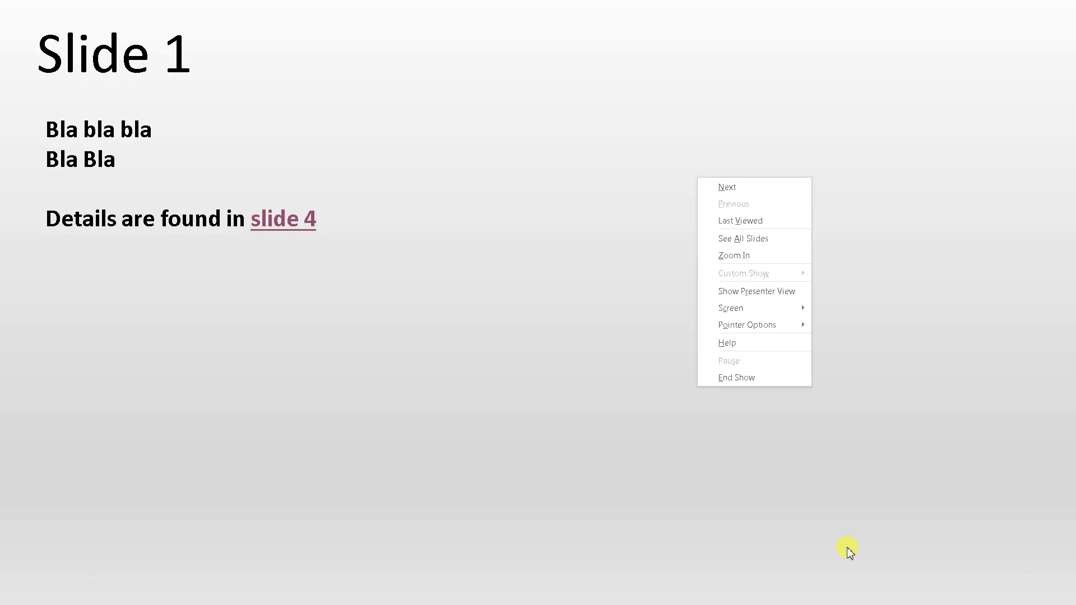
{"action": "left_click", "coordinate": [748, 379]}
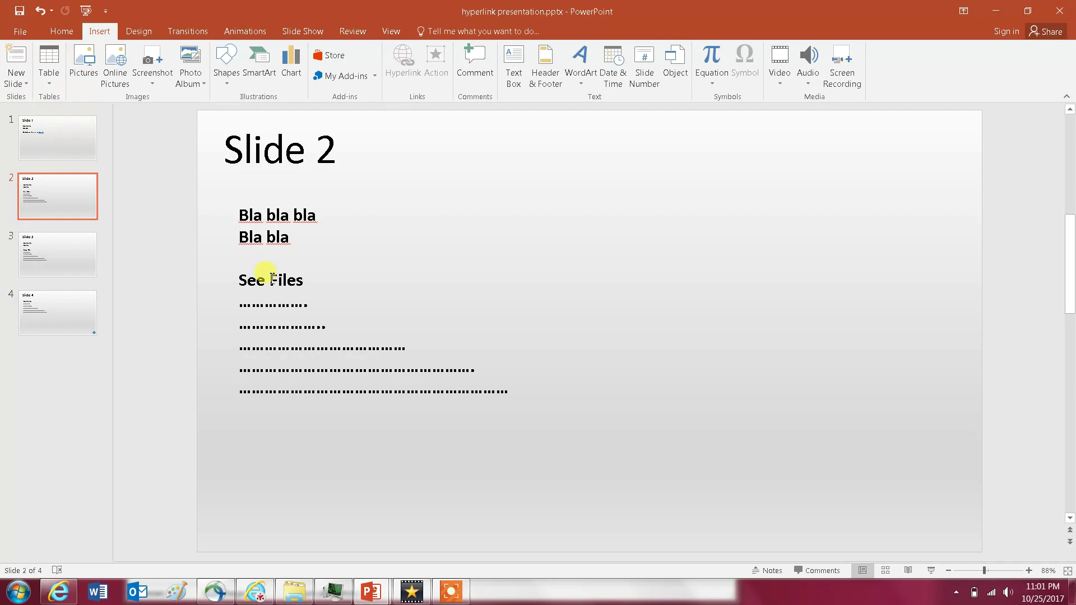
- Open hyperlink settings for "Files" on Slide 2, linking to an existing file or folder
{"action": "left_click_drag", "start_coordinate": [271, 280], "coordinate": [291, 283]}
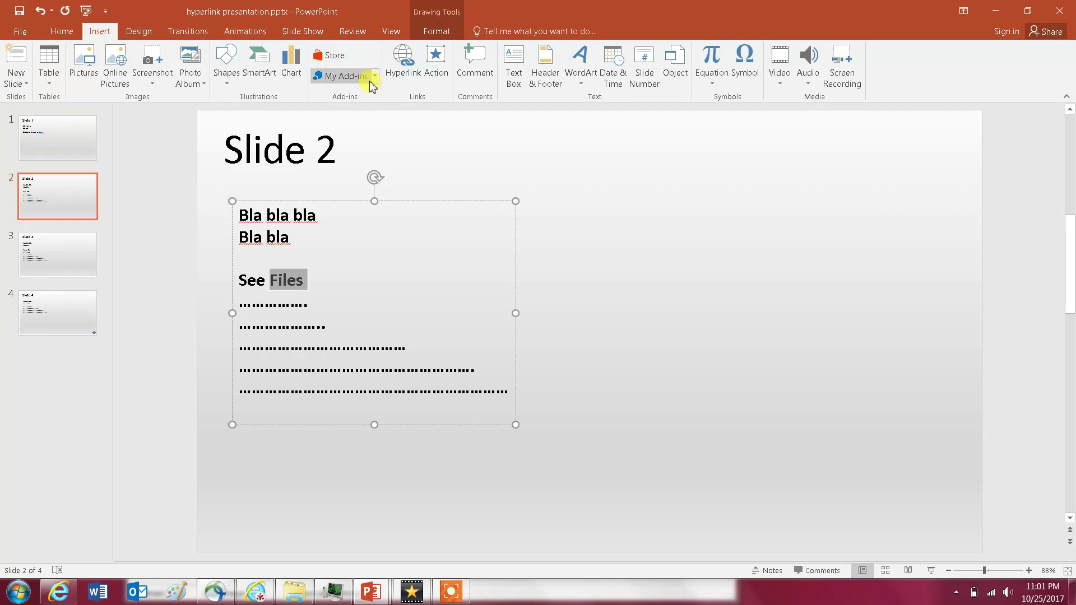
{"action": "left_click", "coordinate": [405, 69]}
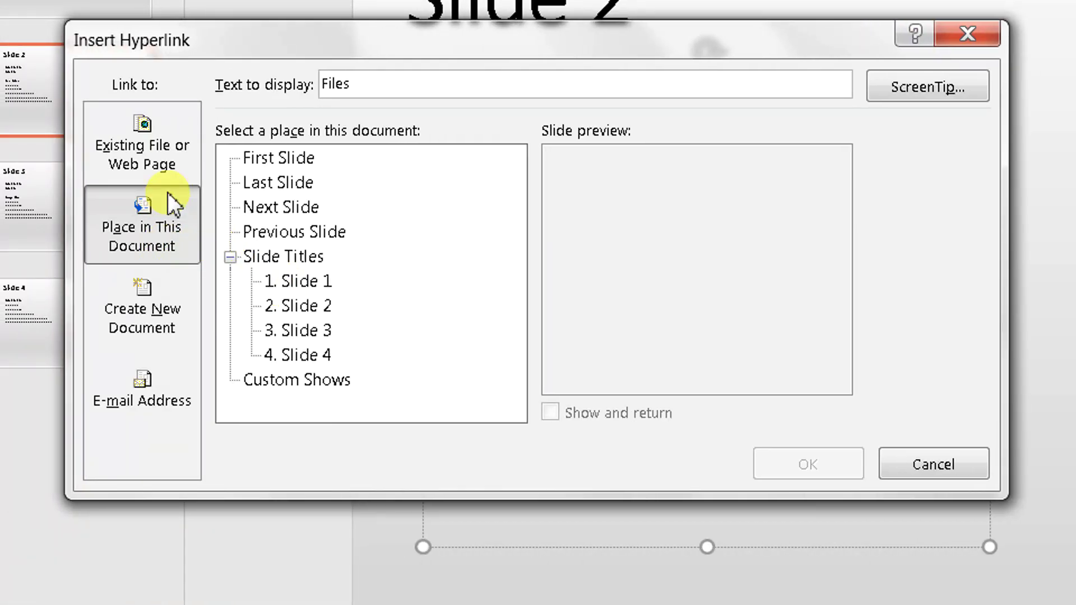
{"action": "left_click", "coordinate": [166, 159]}
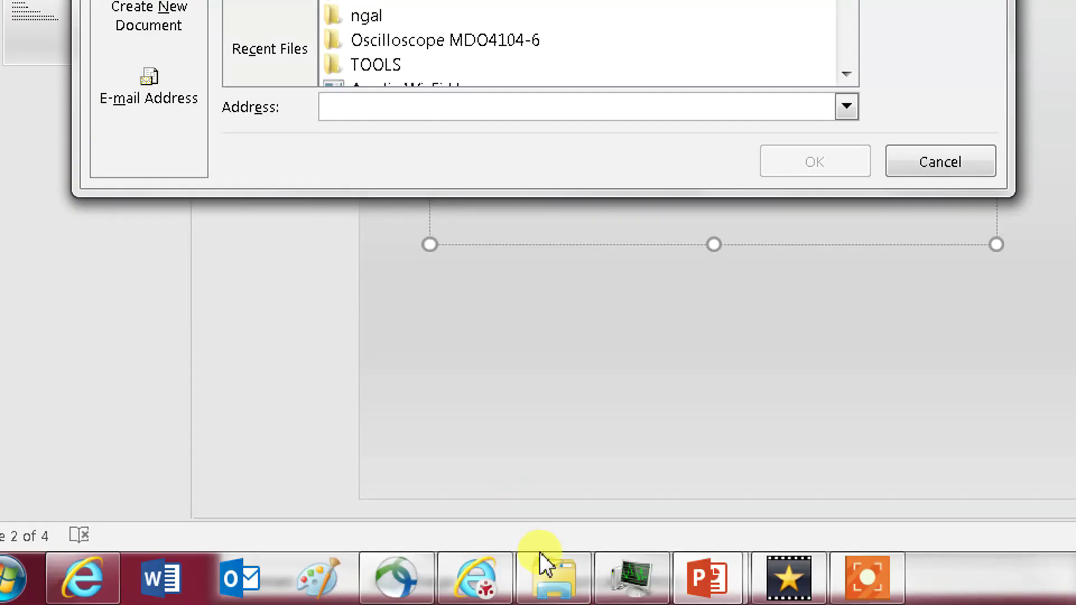
- Copy the C:\documents path from Explorer's address bar and return to the hyperlink dialog
{"action": "left_click", "coordinate": [542, 562]}
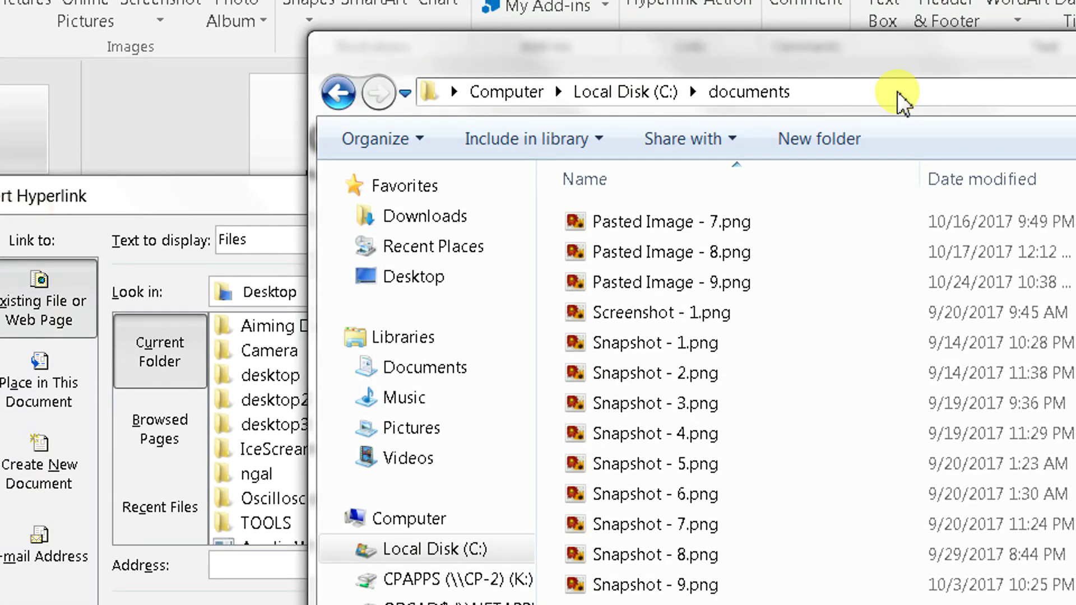
{"action": "left_click", "coordinate": [900, 93]}
{"action": "key", "text": "ctrl+c"}
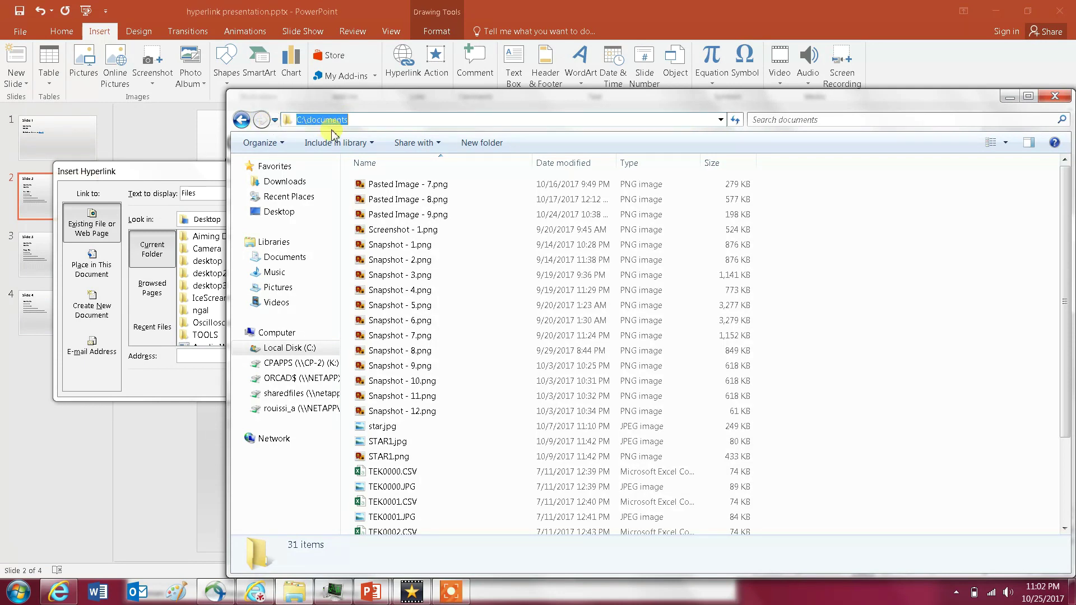
{"action": "left_click", "coordinate": [215, 171]}
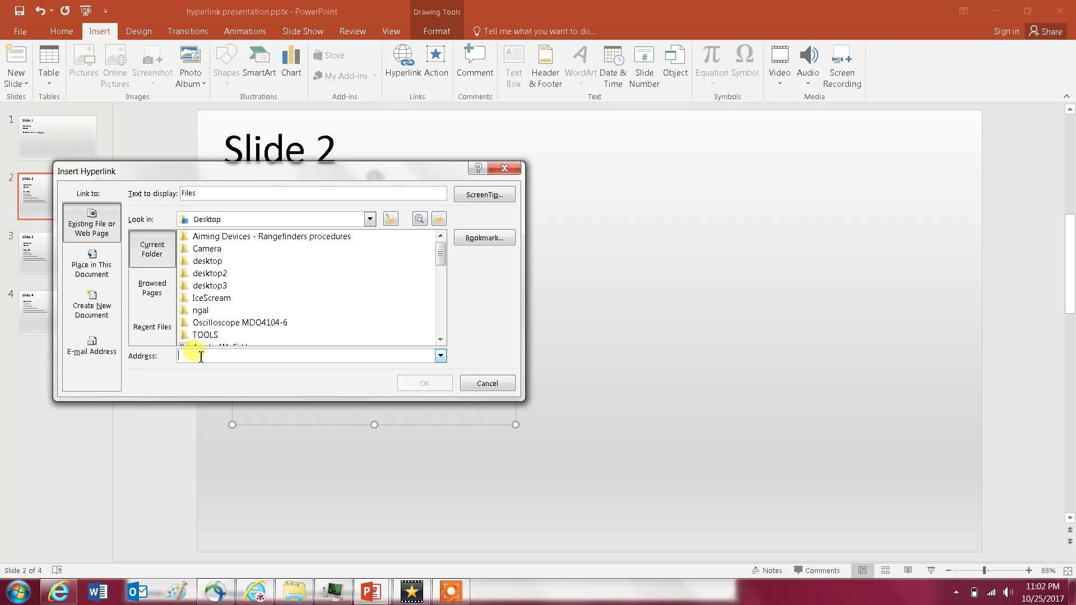
- Paste C:\documents as the link address for "Files" and confirm it
{"action": "key", "text": "ctrl+v"}
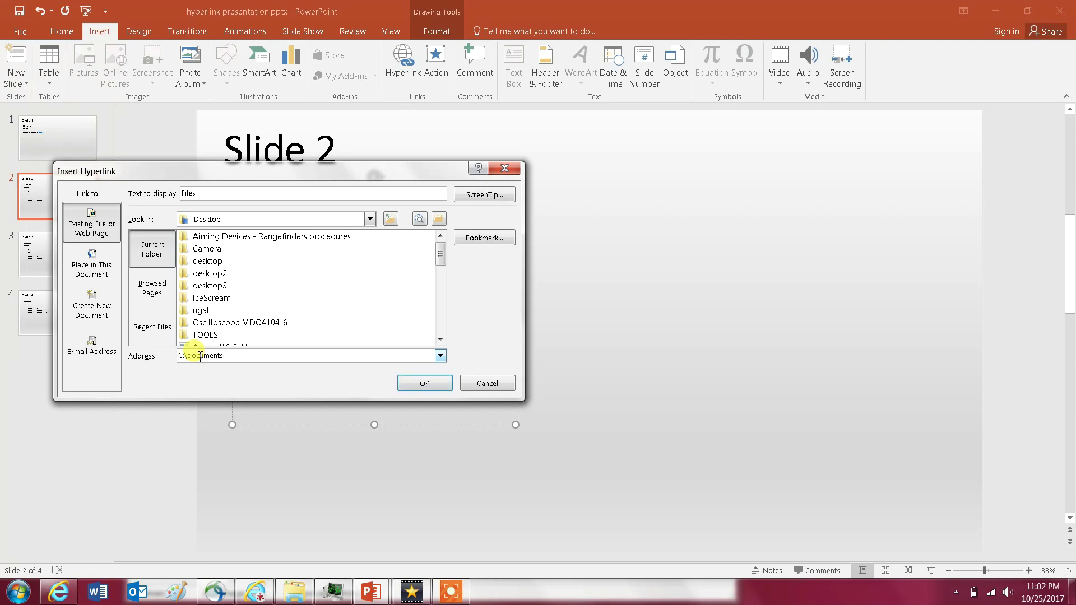
{"action": "left_click", "coordinate": [425, 384]}
{"action": "left_click", "coordinate": [450, 506]}
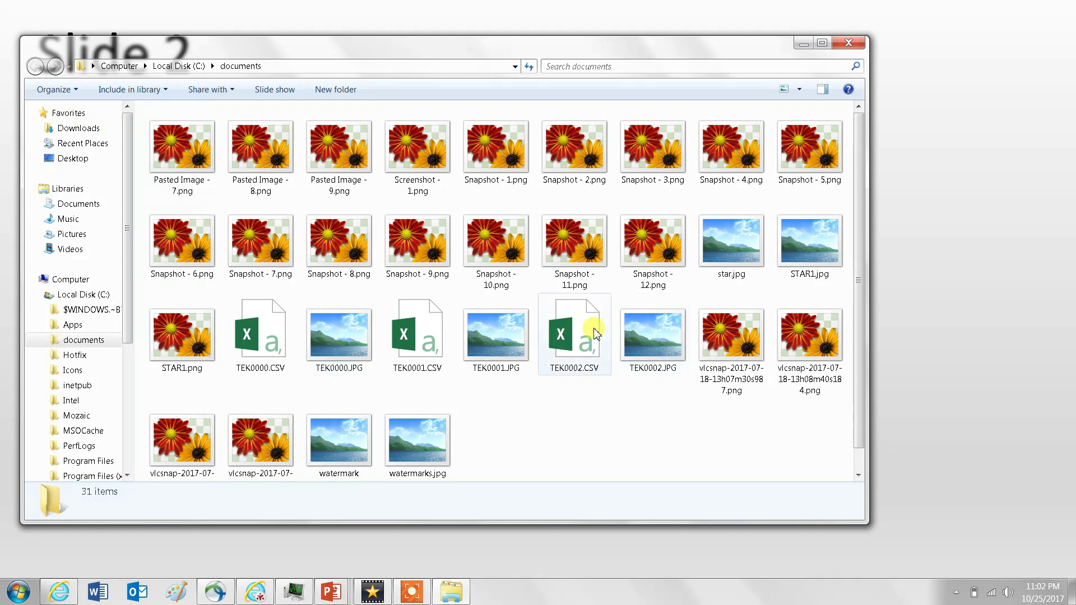
- Close the spreadsheet opened from TEK0001.CSV and select star.jpg in C:\documents
{"action": "left_click", "coordinate": [441, 351]}
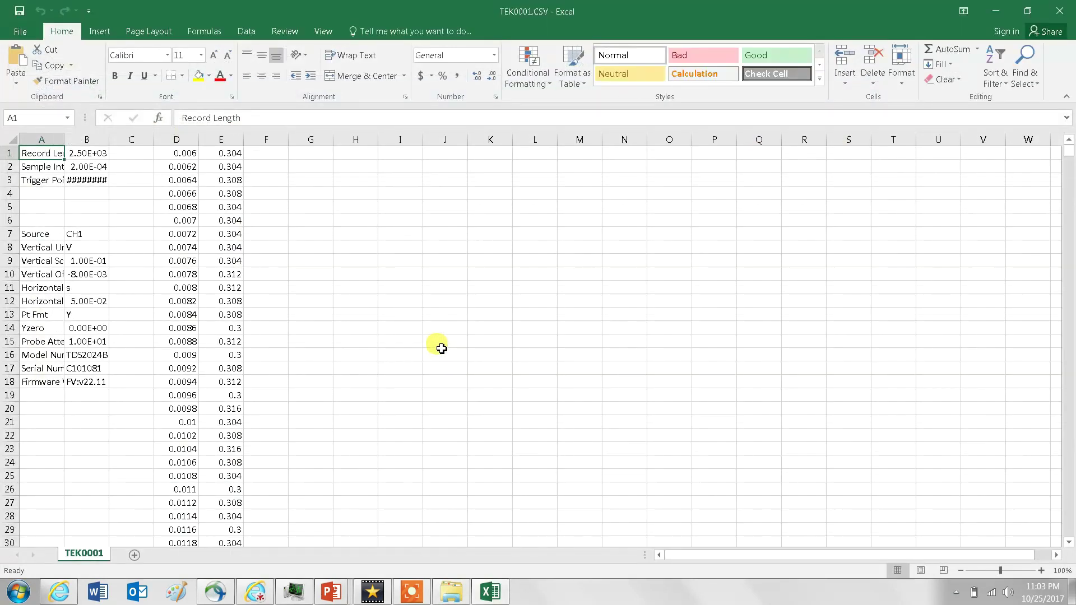
{"action": "left_click", "coordinate": [1059, 10]}
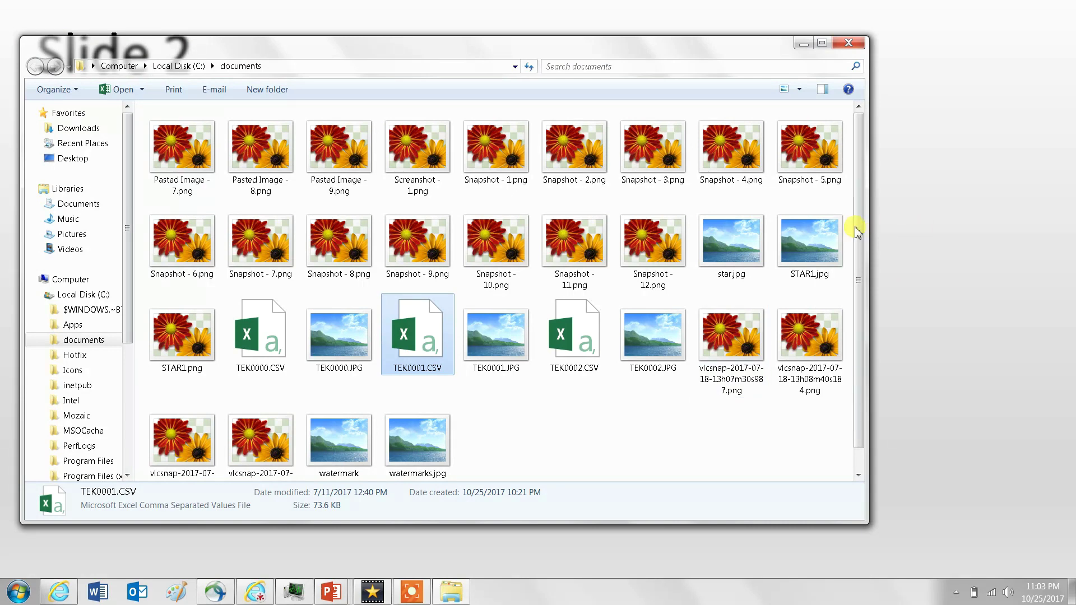
{"action": "left_click", "coordinate": [753, 243]}
- Open star.jpg in Photo Viewer, then close the starfish photo
{"action": "double_click", "coordinate": [754, 243]}
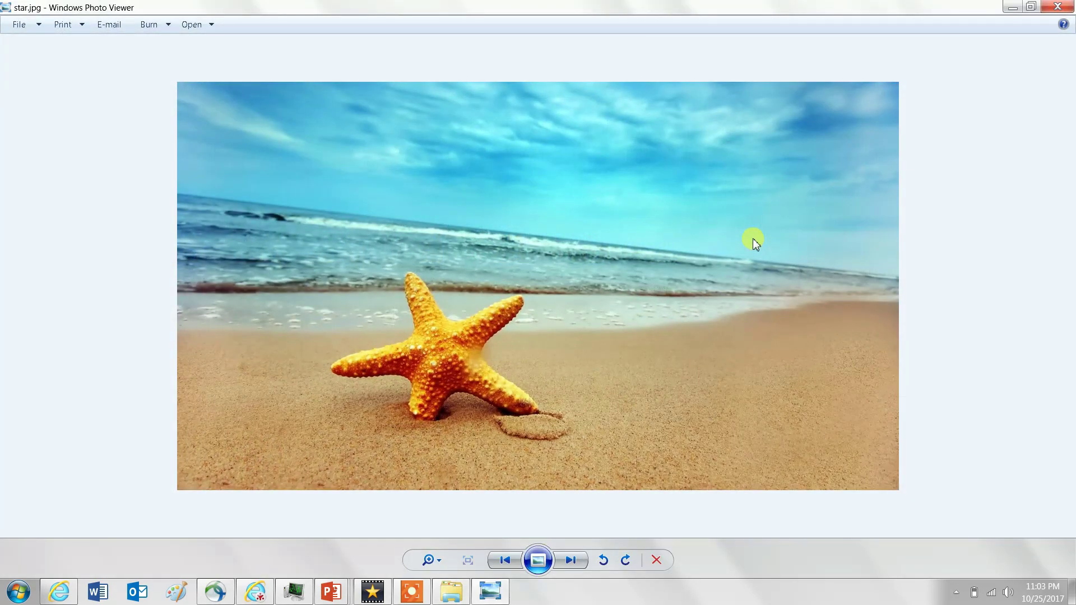
{"action": "left_click", "coordinate": [1058, 6]}
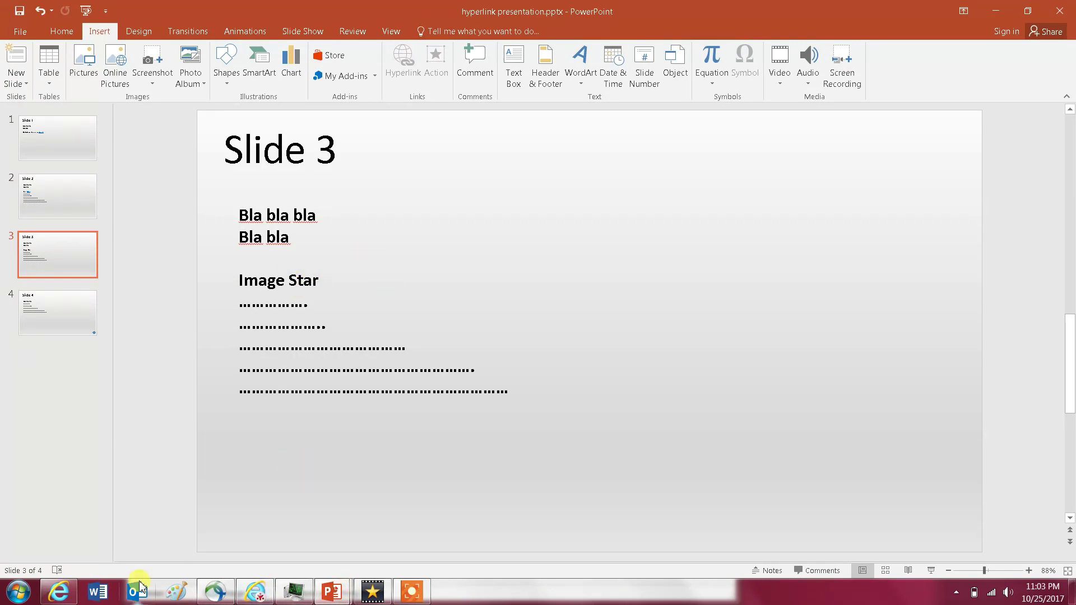
- Open C:\documents via a Start search for 'c', select star.jpg, and return to PowerPoint
{"action": "left_click", "coordinate": [18, 592]}
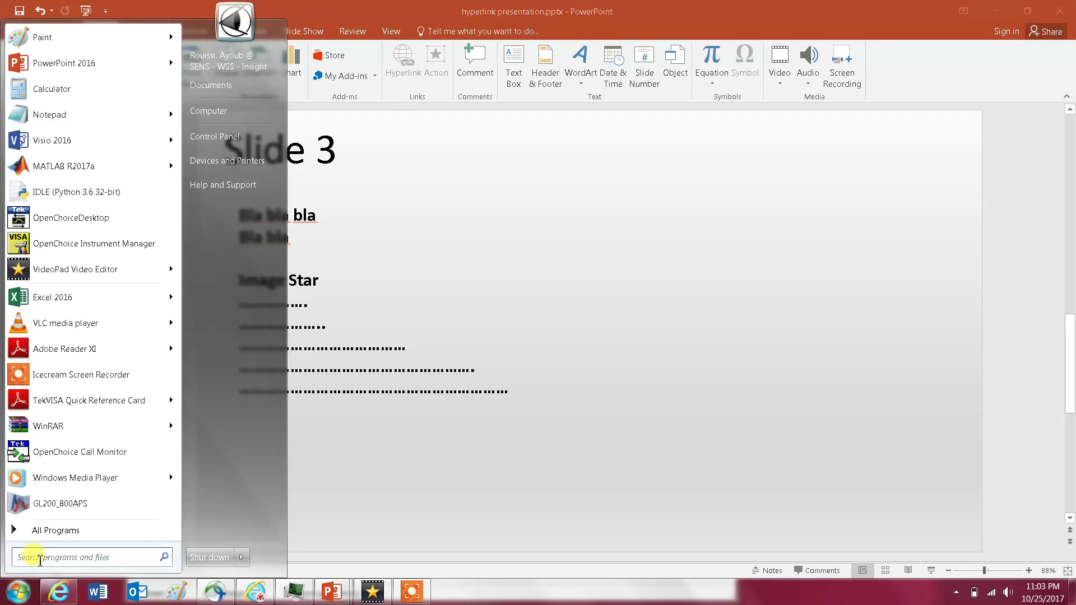
{"action": "type", "text": "c"}
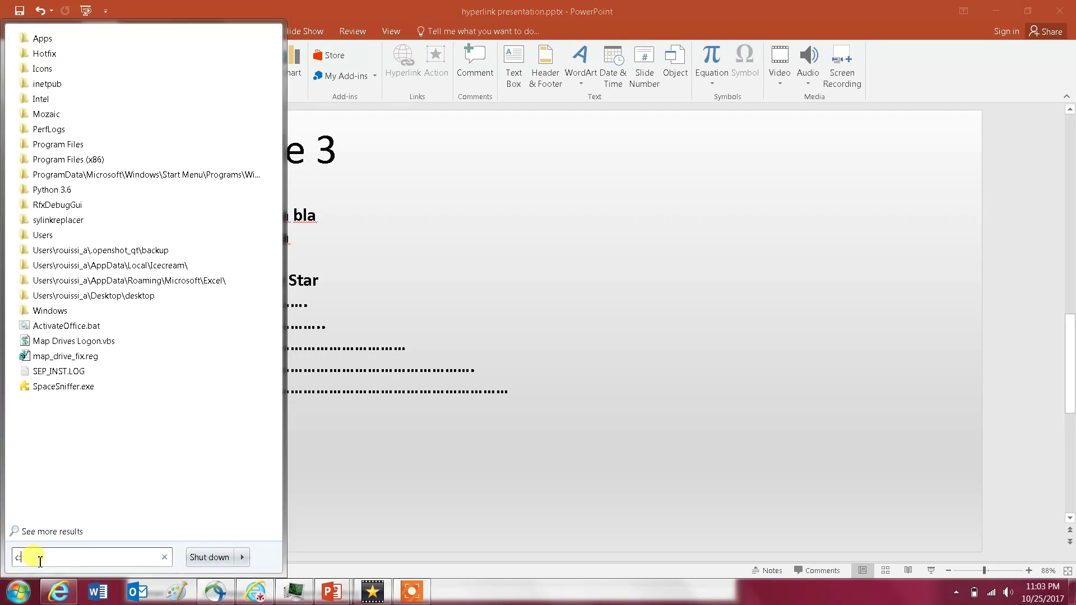
{"action": "key", "text": "Return"}
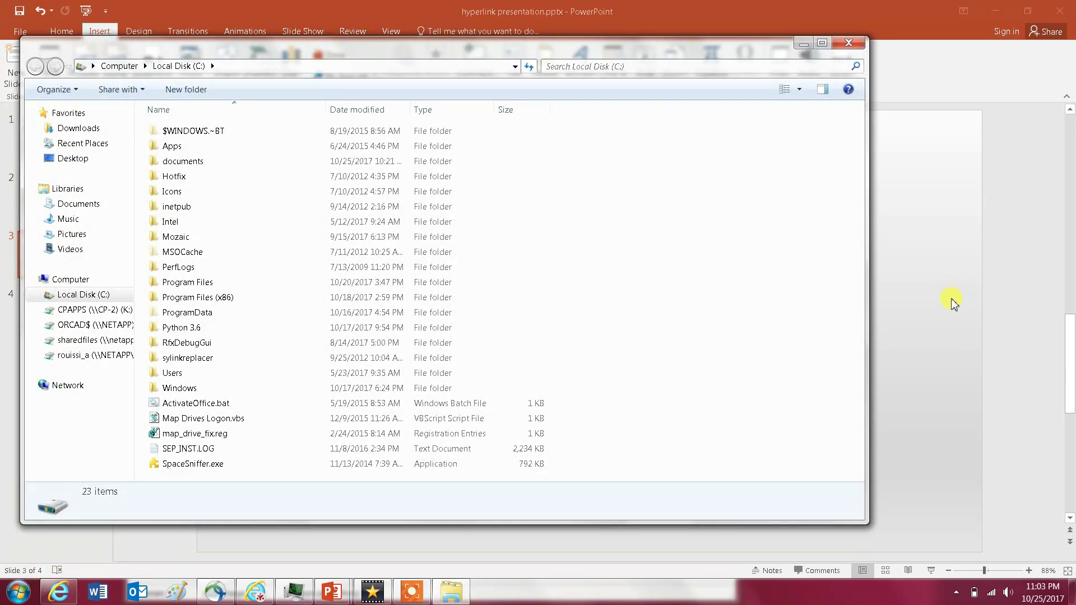
{"action": "double_click", "coordinate": [200, 161]}
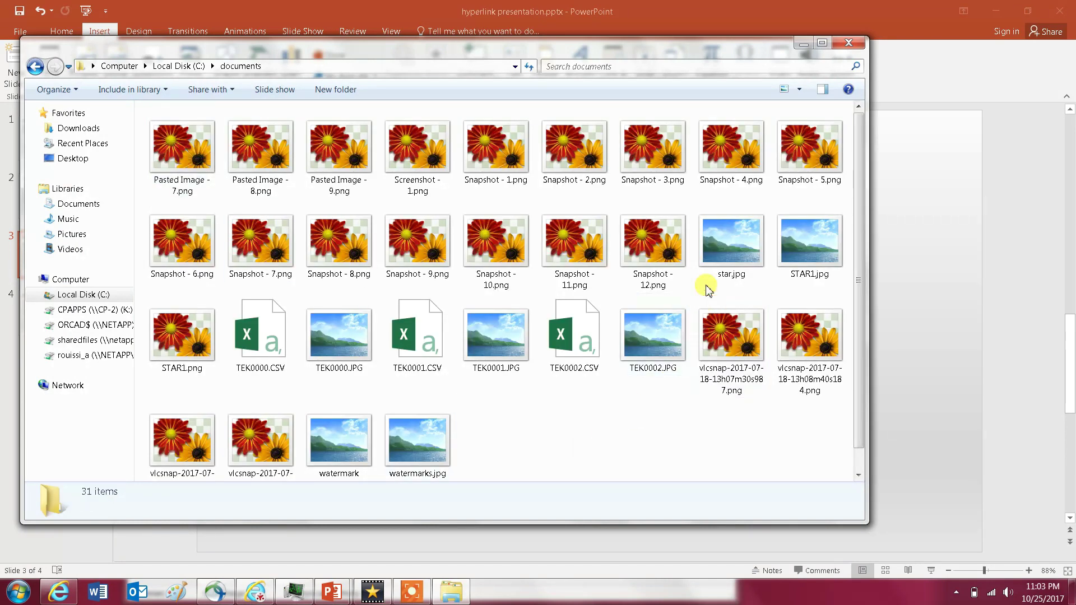
{"action": "left_click", "coordinate": [758, 252]}
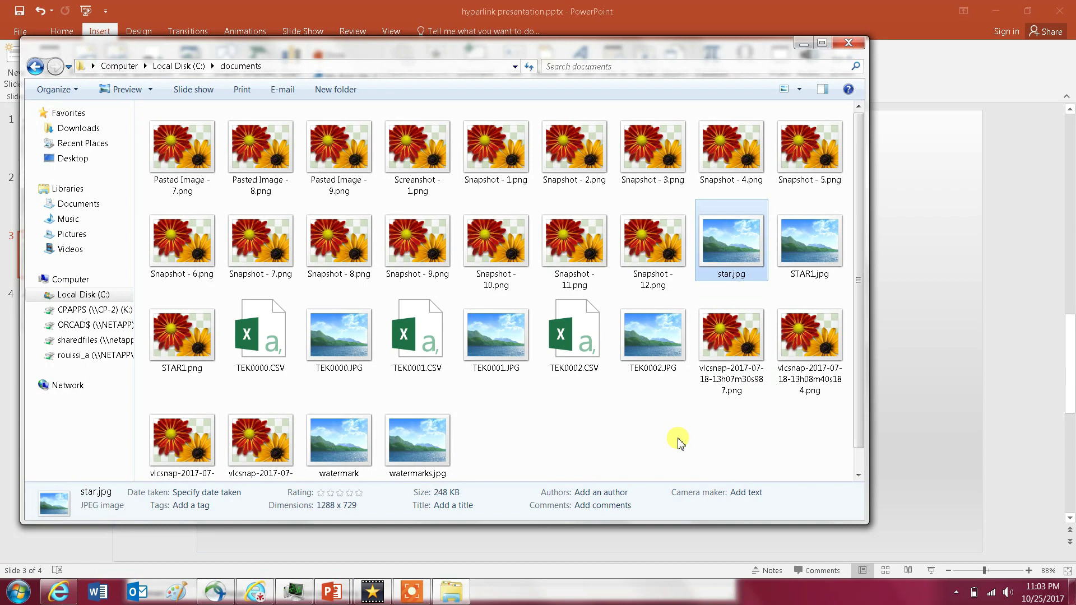
{"action": "left_click", "coordinate": [953, 225]}
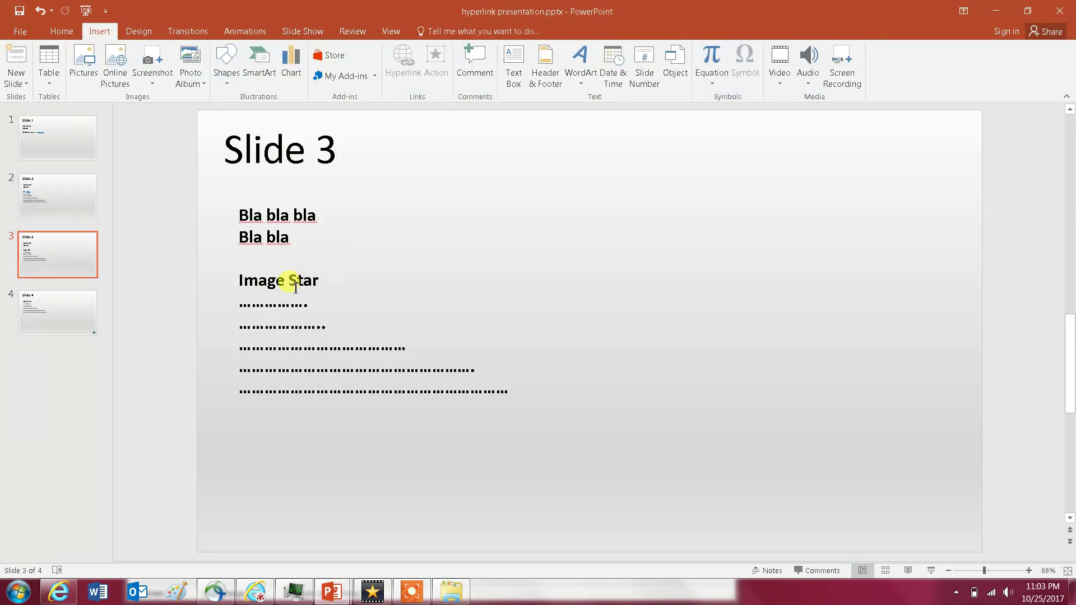
- Hyperlink the selected word Star on Slide 3 to the address C:\documents\star.jpg
{"action": "left_click_drag", "start_coordinate": [289, 280], "coordinate": [319, 283]}
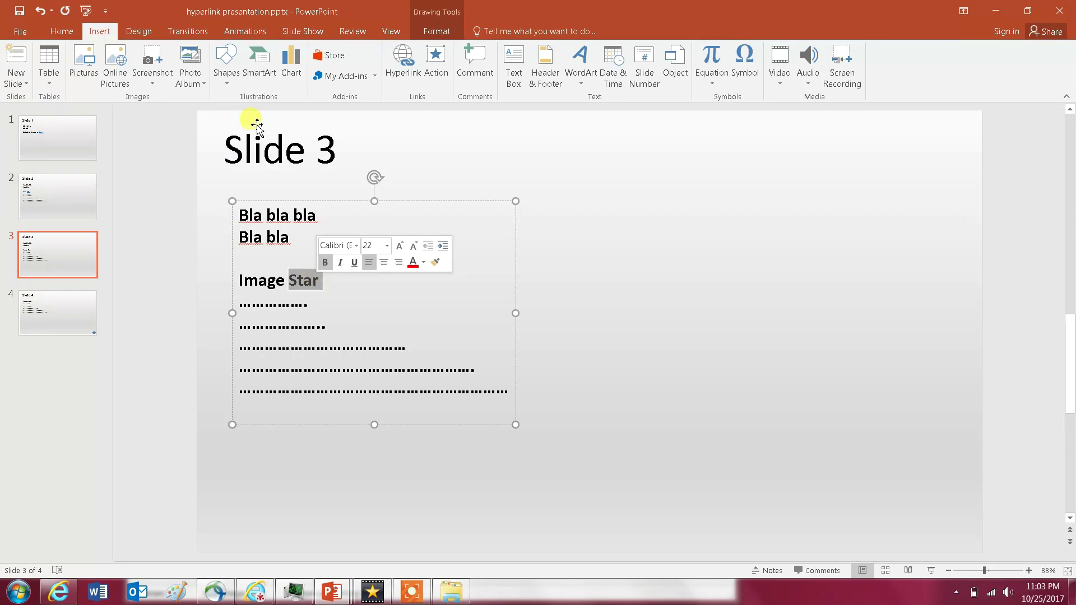
{"action": "left_click", "coordinate": [403, 62]}
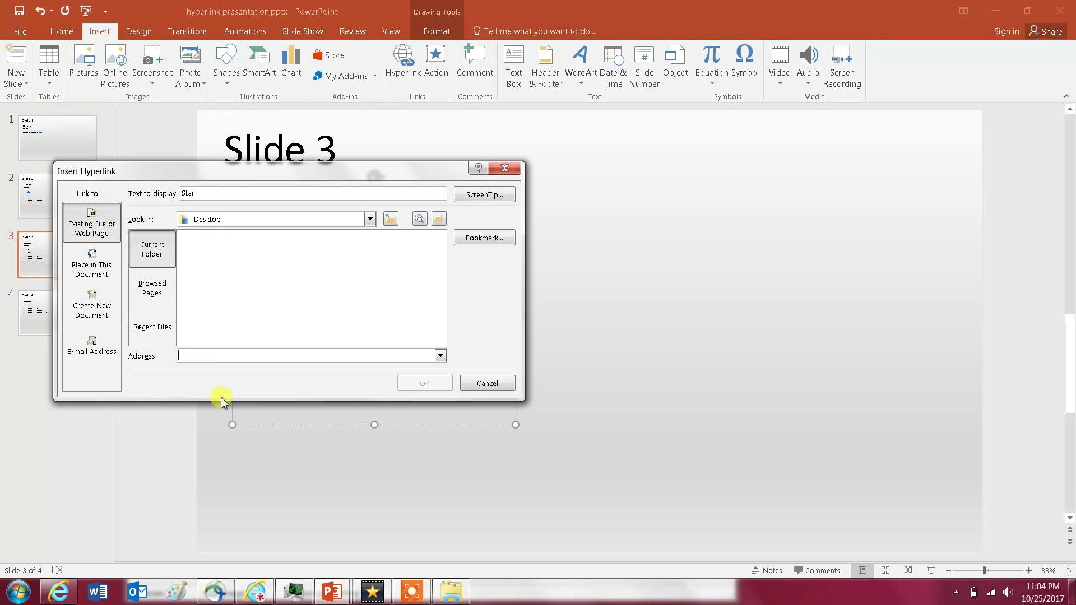
{"action": "left_click", "coordinate": [236, 356]}
{"action": "key", "text": "ctrl+v"}
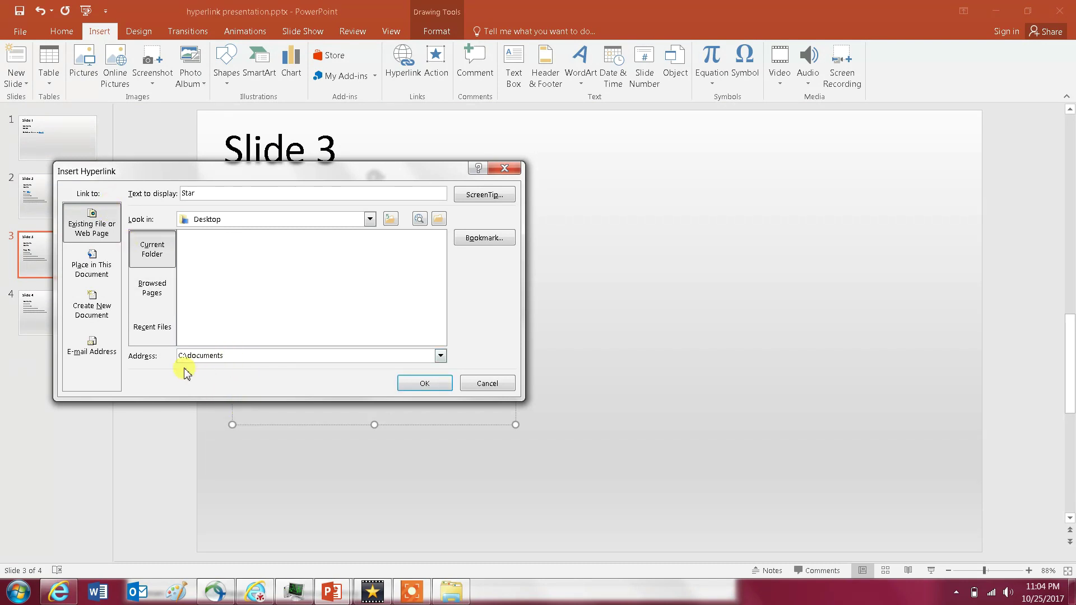
{"action": "type", "text": "\\star.jpg"}
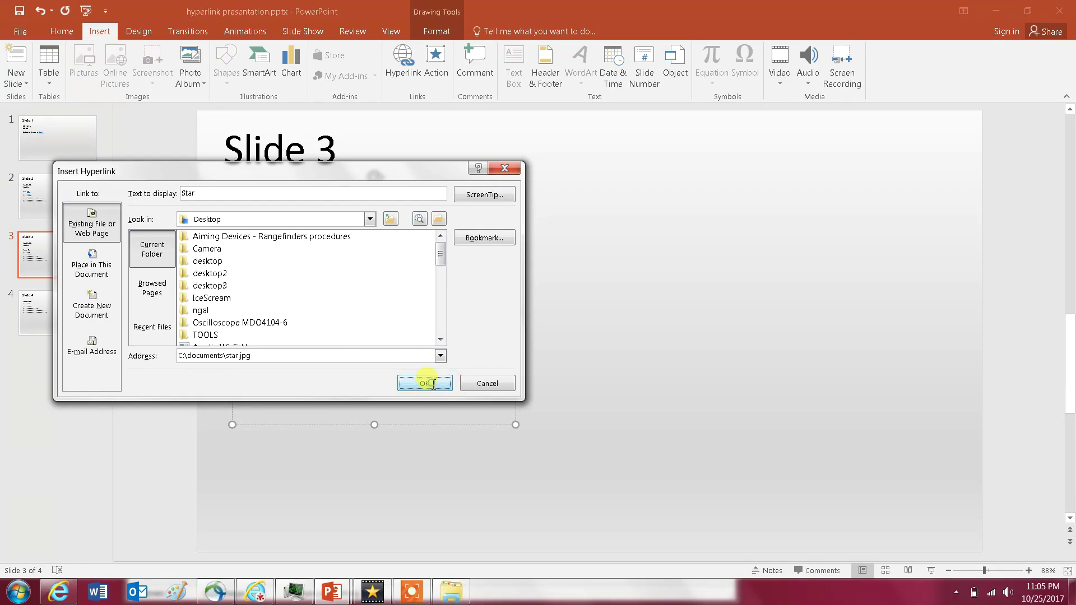
{"action": "left_click", "coordinate": [555, 459]}
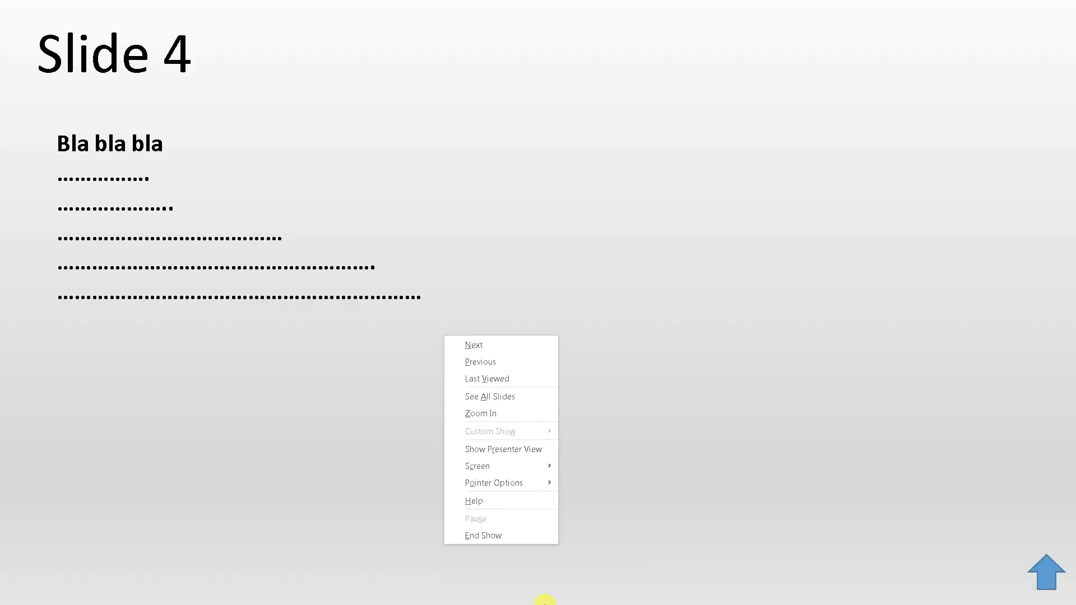
{"action": "left_click", "coordinate": [524, 536]}
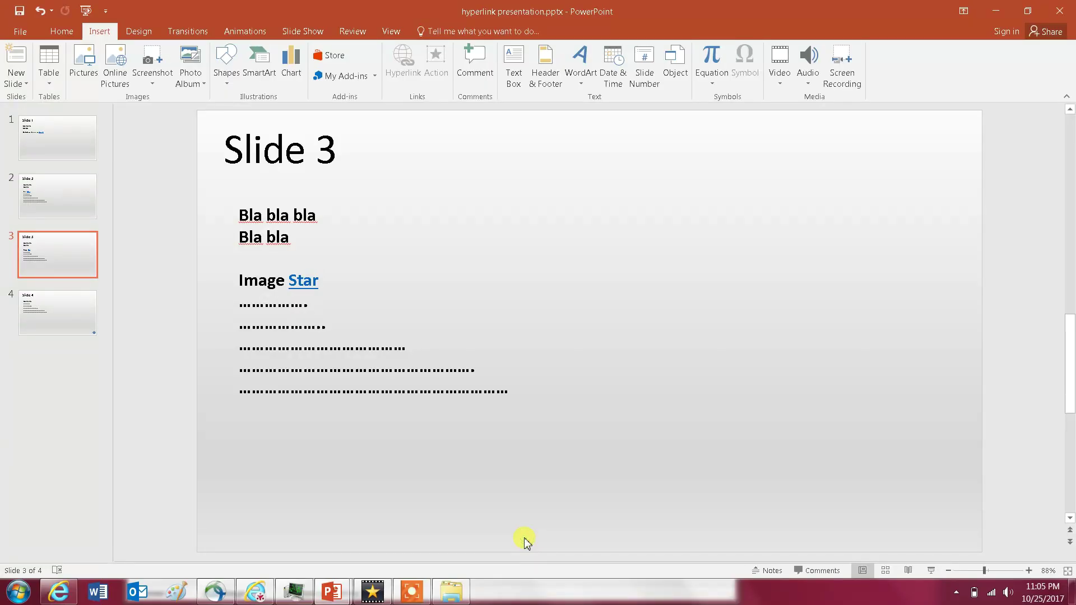